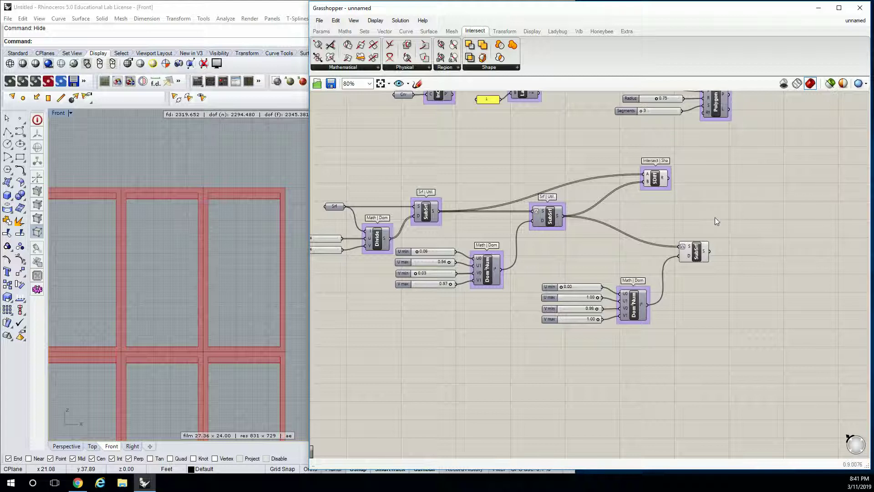
- Add an Extrude component from Surface > Freeform to the definition canvas
left_click(235, 147)
scroll(235, 150, "down", 5)
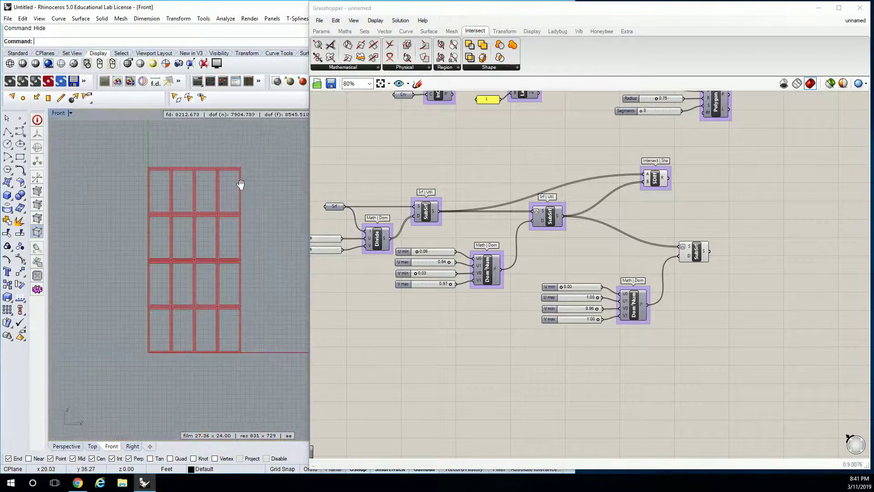
right_click_drag(676, 219, 648, 224)
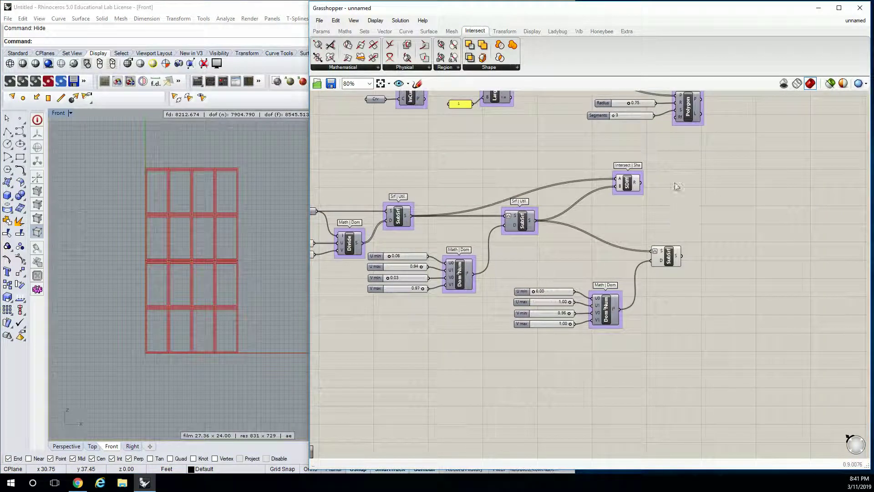
left_click(510, 32)
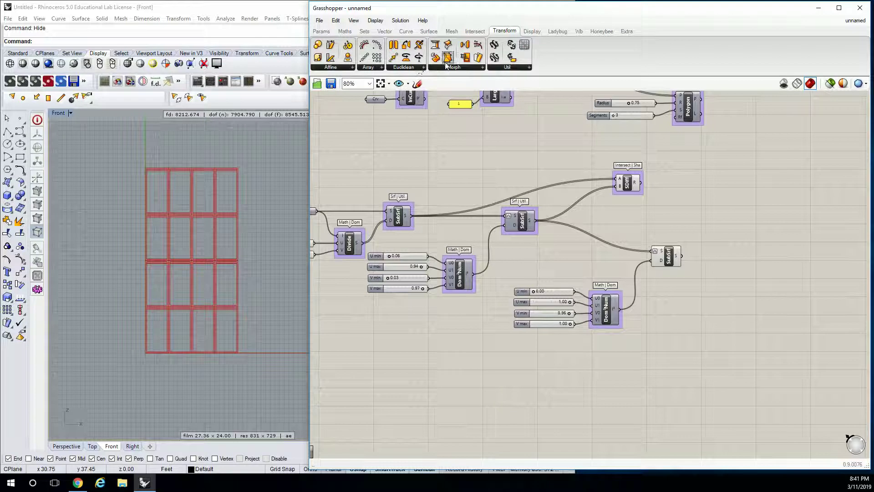
left_click(429, 31)
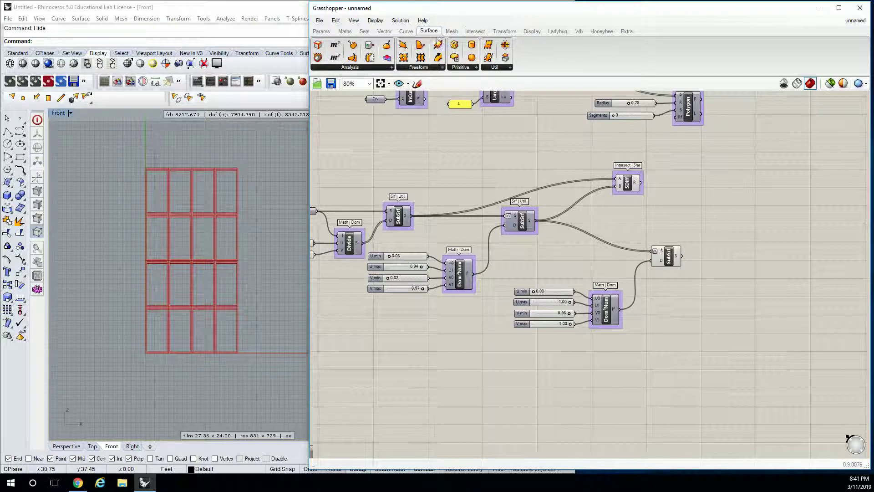
left_click(439, 68)
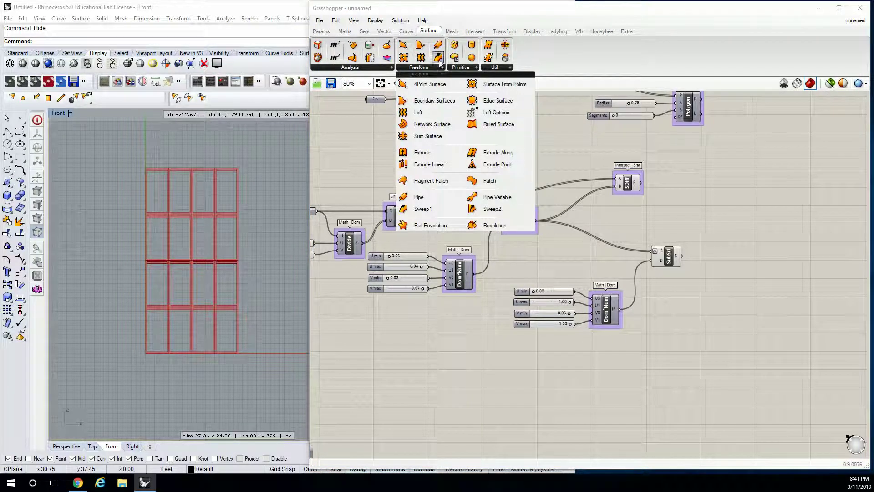
left_click(423, 153)
left_click(754, 218)
right_click_drag(755, 217, 603, 226)
scroll(603, 226, "up", 3)
- Group the Extrude as 'Srf | Frfm' and wire the SubSrf surfaces into its base input
left_click(623, 224)
scroll(575, 214, "up", 2)
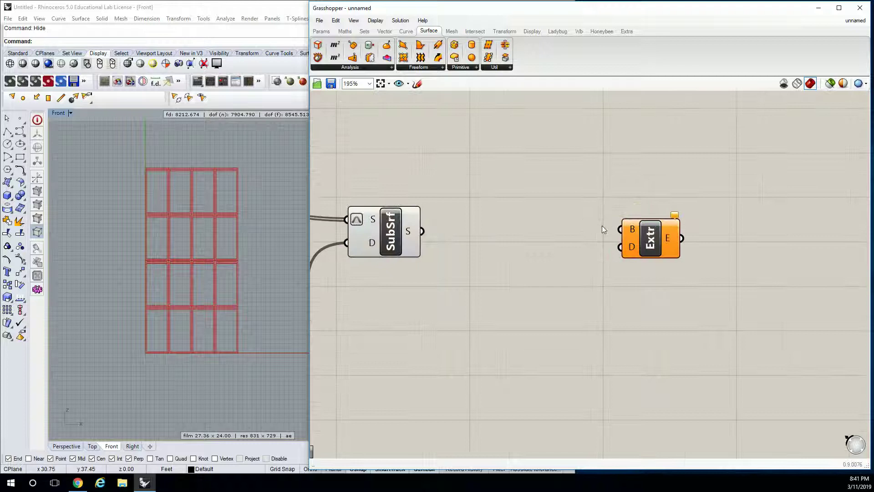
left_click(632, 247)
key("ctrl+g")
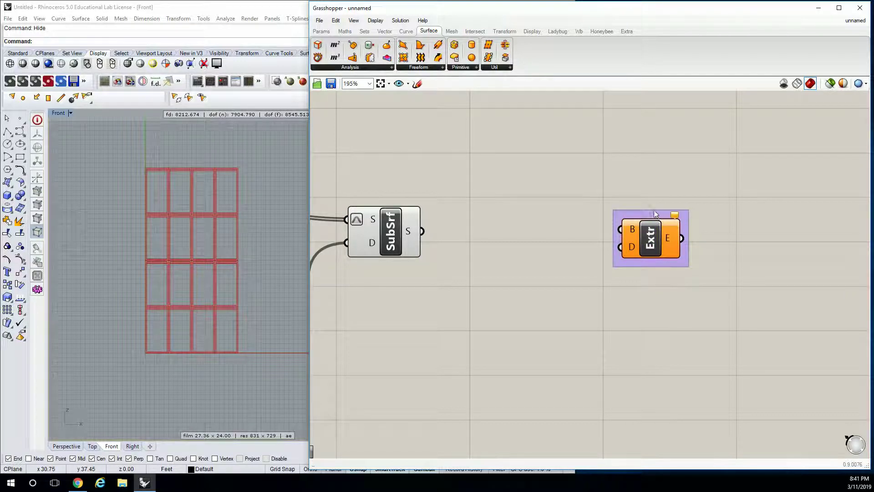
right_click(653, 214)
type("Srf | Frfm")
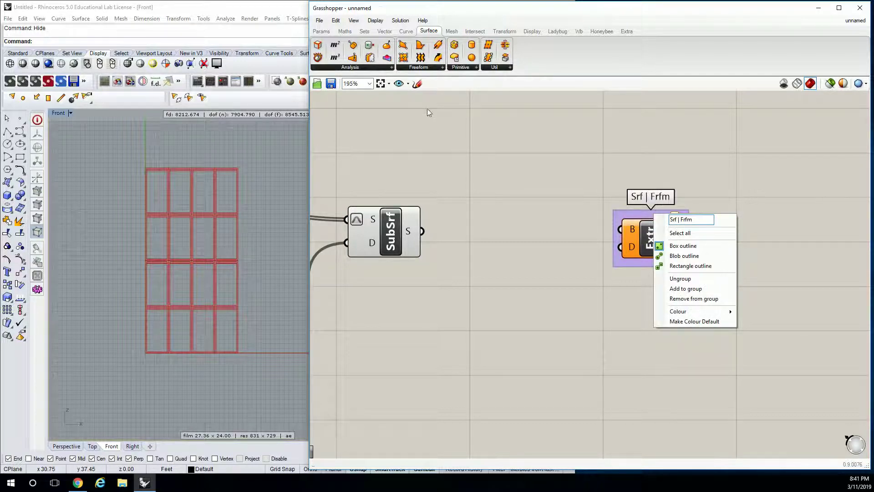
key("Return")
left_click_drag(424, 231, 620, 229)
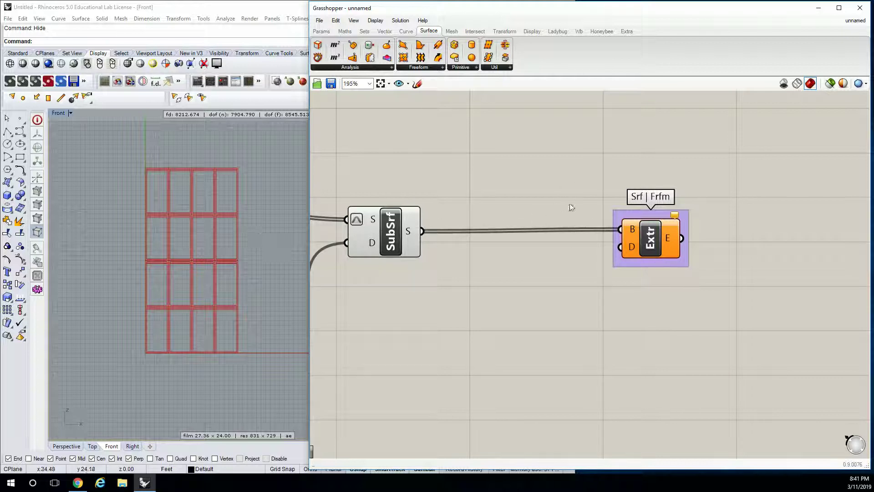
left_click(661, 249)
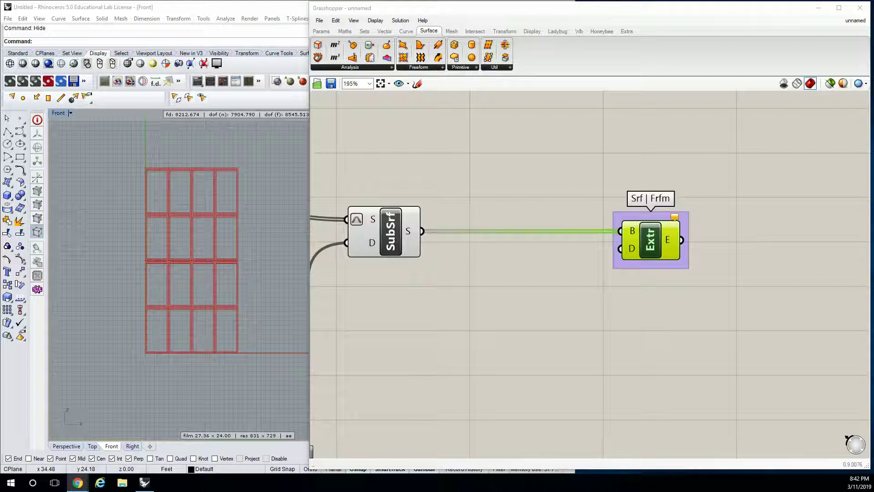
- Browse the surface-normal diagrams in Google Images, then shrink Chrome to reveal Grasshopper
key("alt+Tab")
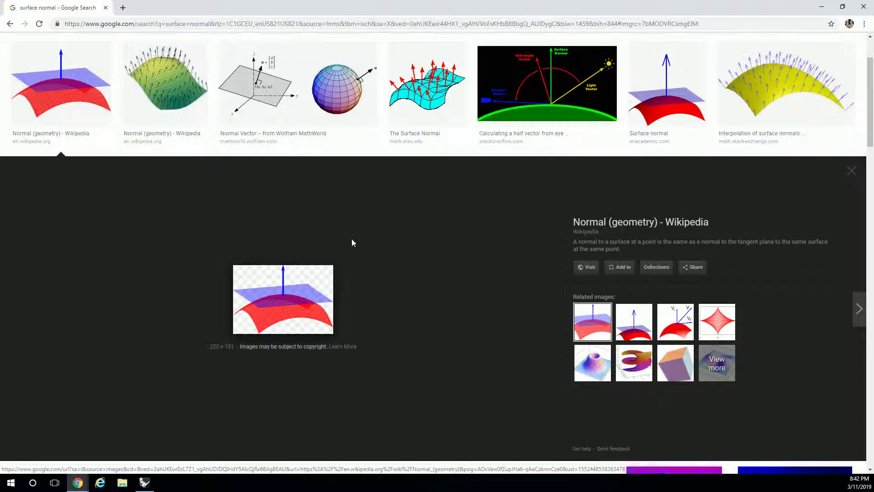
left_click(177, 98)
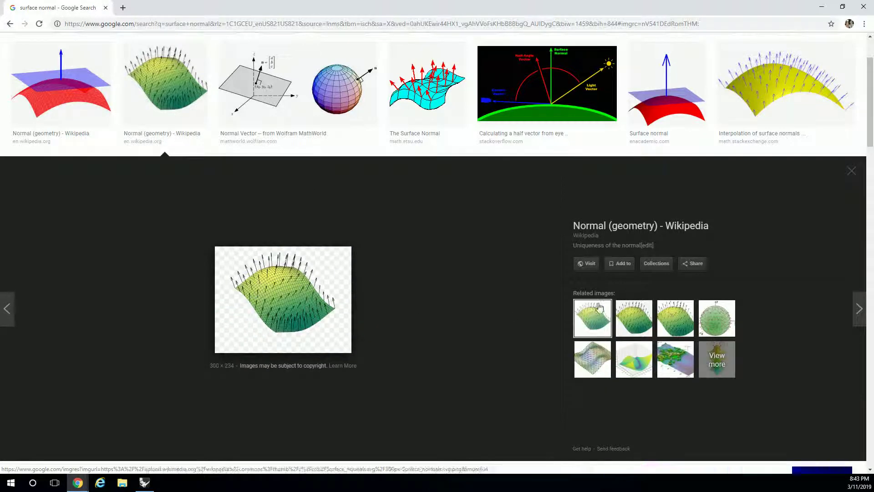
left_click(640, 320)
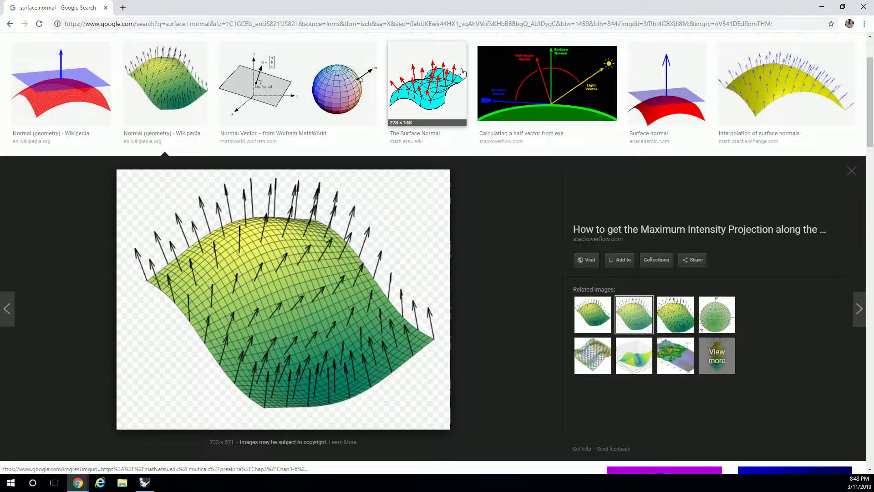
left_click_drag(498, 10, 626, 45)
- Move the Srf | Frfm Extrude group farther right on the canvas
key("alt+Tab")
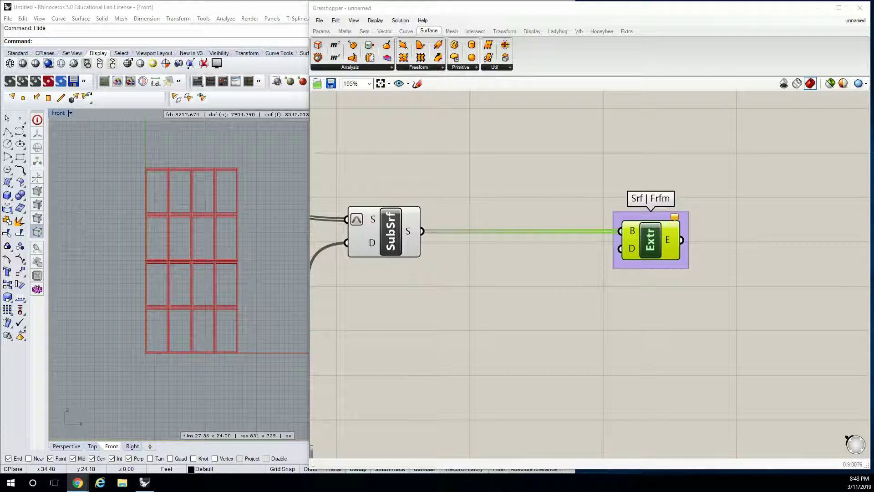
left_click(591, 198)
right_click_drag(512, 185, 497, 217)
left_click_drag(634, 254, 791, 254)
left_click(564, 274)
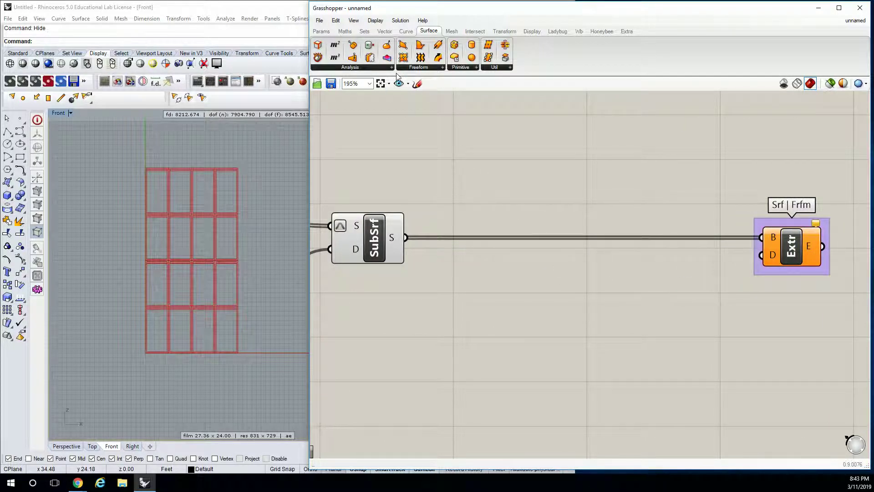
- Search 'normal' to add a Face Normals component, then delete it as unneeded
double_click(525, 133)
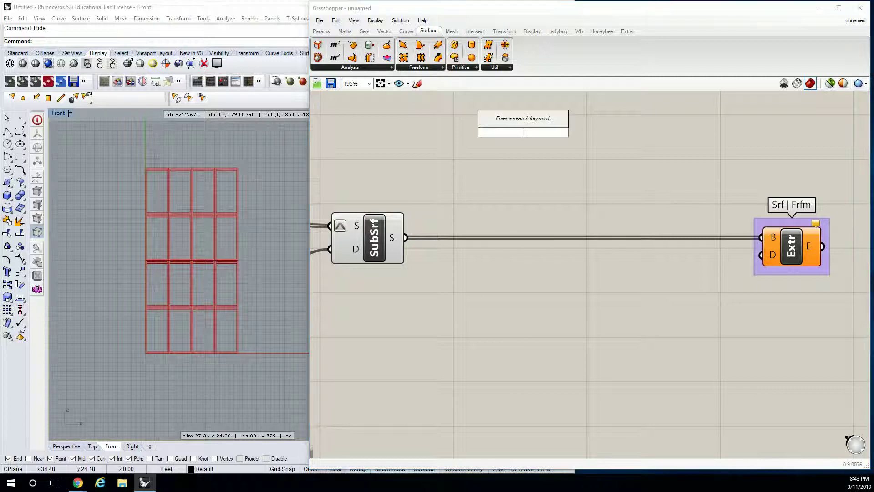
type("normal")
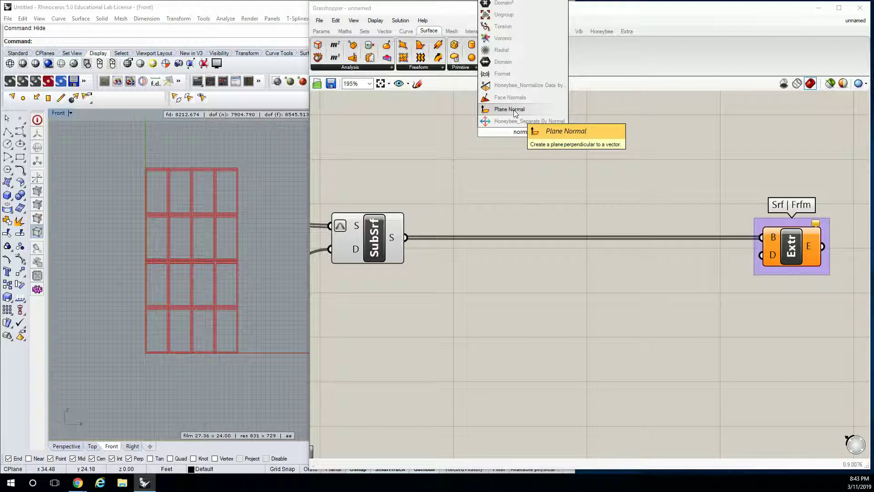
left_click(511, 98)
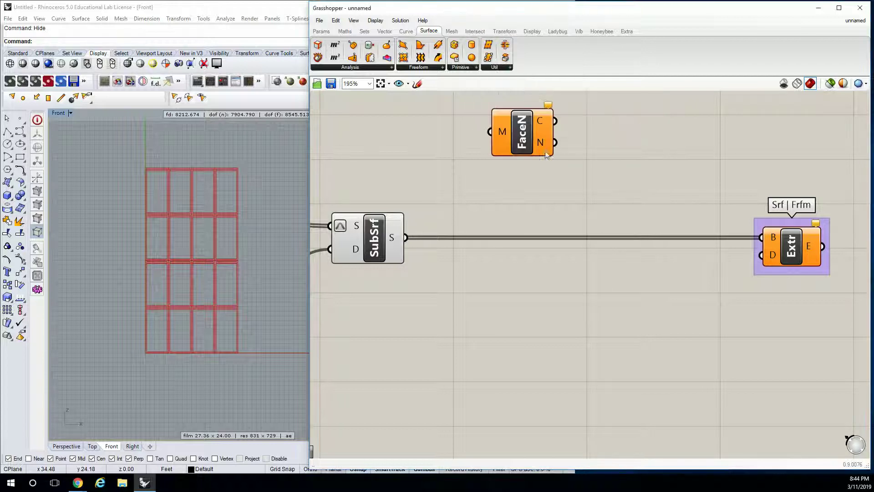
left_click(511, 132)
key("Delete")
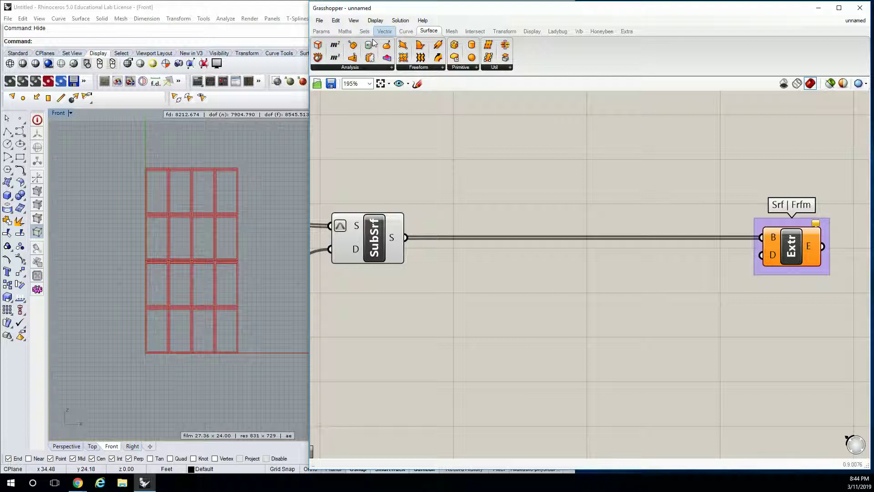
- Add Evaluate Surface and Surface Closest Point components from Surface > Analysis and arrange them
left_click(364, 69)
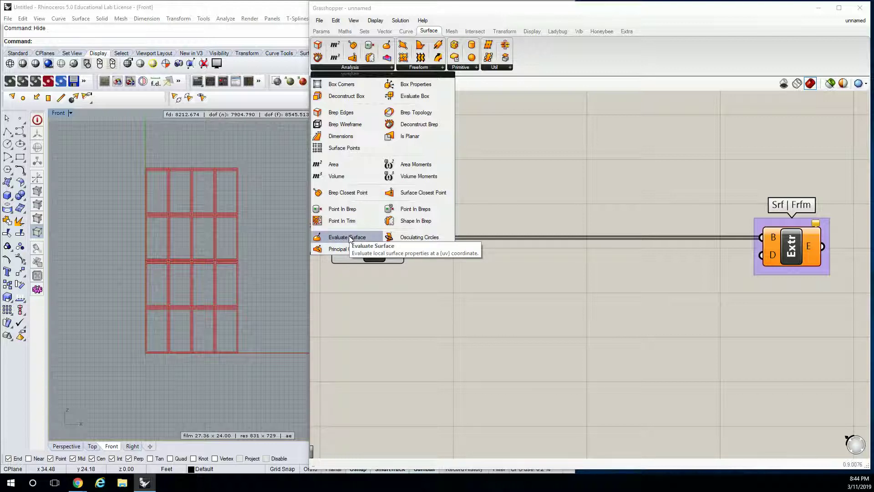
left_click_drag(351, 238, 534, 306)
left_click(387, 69)
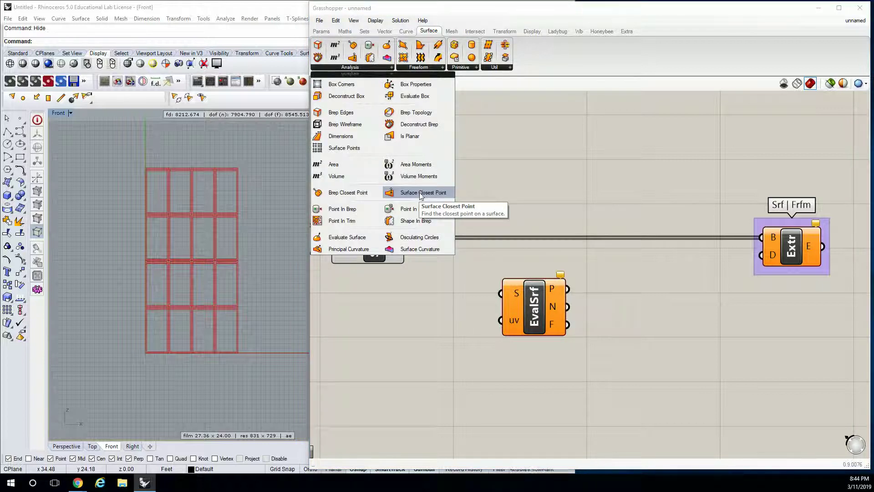
left_click_drag(420, 195, 446, 322)
left_click_drag(536, 304, 594, 292)
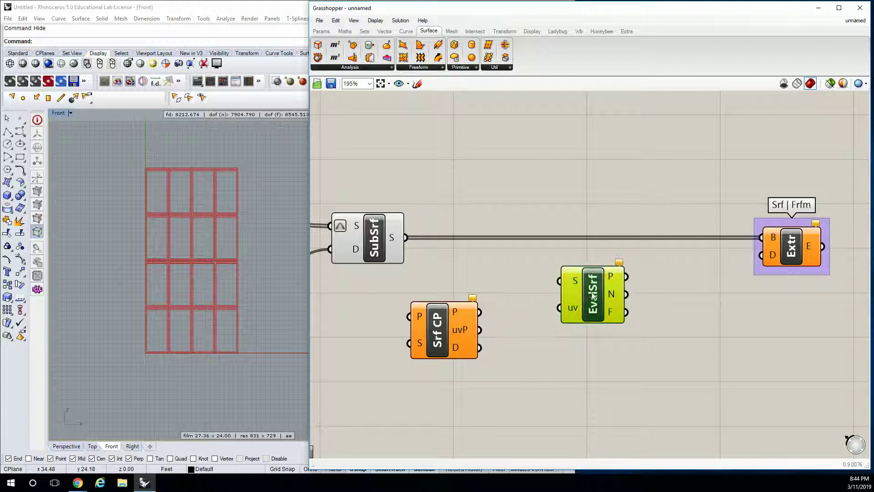
left_click_drag(455, 330, 509, 331)
left_click_drag(600, 297, 665, 291)
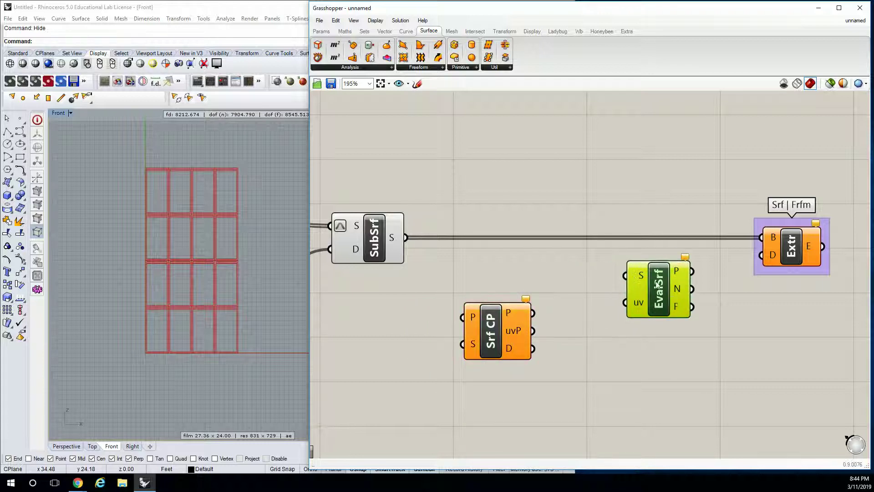
left_click_drag(492, 330, 556, 326)
left_click(513, 282)
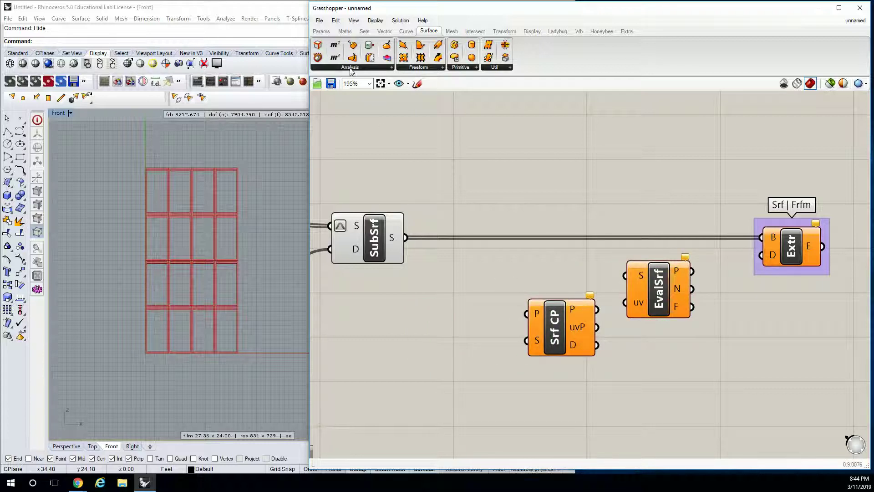
- Add an Area component from Surface > Analysis beside them
left_click(350, 67)
left_click(338, 165)
left_click(450, 274)
left_click_drag(462, 280, 469, 294)
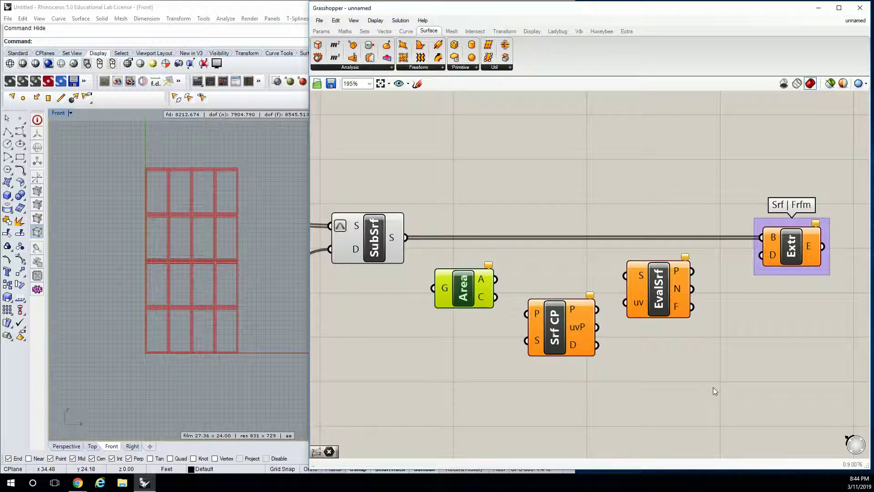
- Group Area, Surface Closest Point and Evaluate Surface as 'Srf | Analysis' and reposition the group
left_click_drag(714, 390, 476, 262)
key("ctrl+g")
left_click(561, 269)
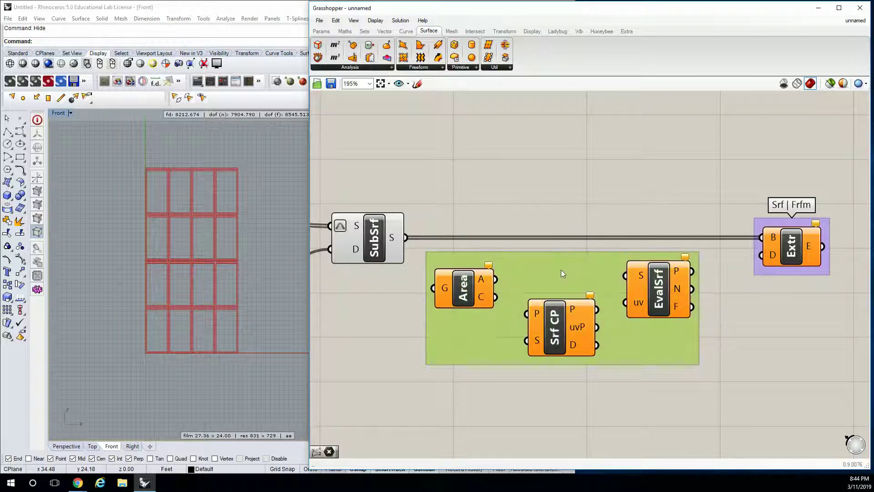
right_click(558, 269)
type("Srf | Analysis")
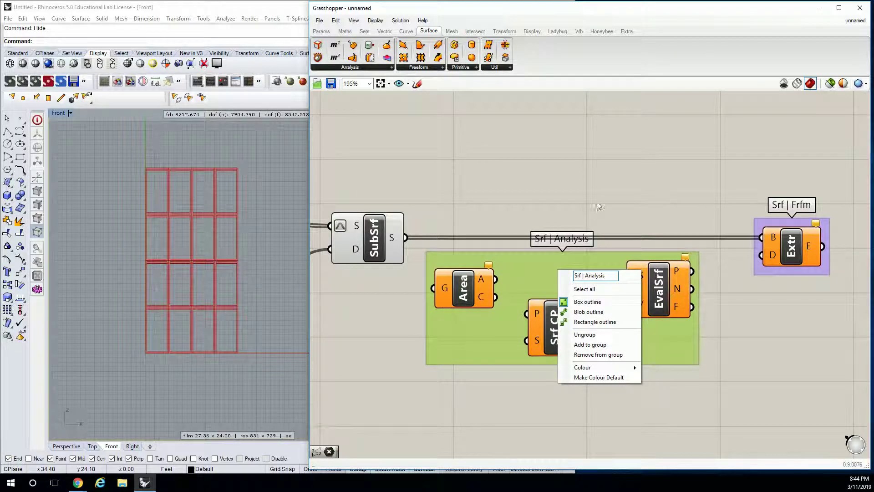
left_click(598, 158)
left_click_drag(579, 269, 593, 294)
left_click(569, 220)
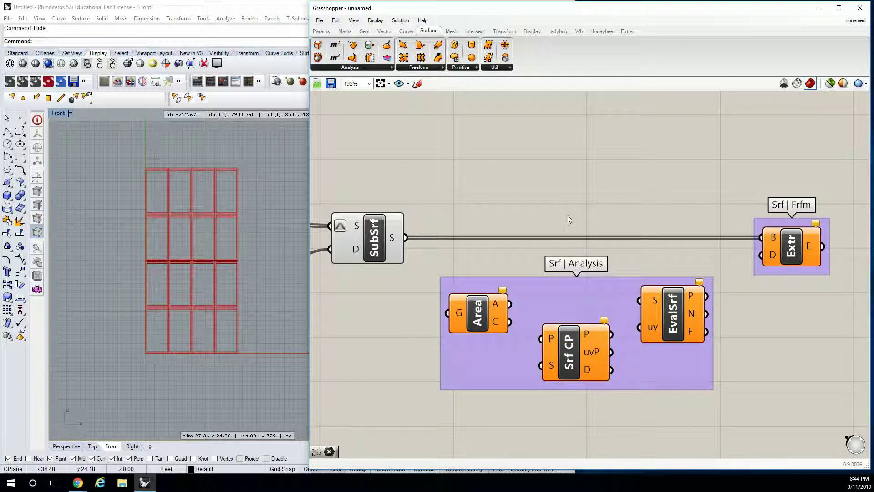
- Wire SubSrf surfaces into Area's geometry input and Area's centroids into Srf CP's point input
left_click(383, 67)
left_click_drag(478, 321, 470, 309)
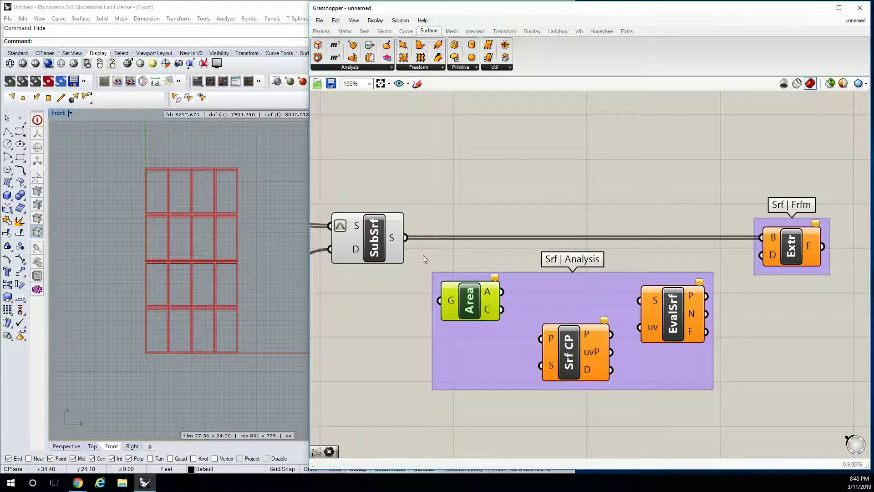
left_click_drag(406, 237, 481, 300)
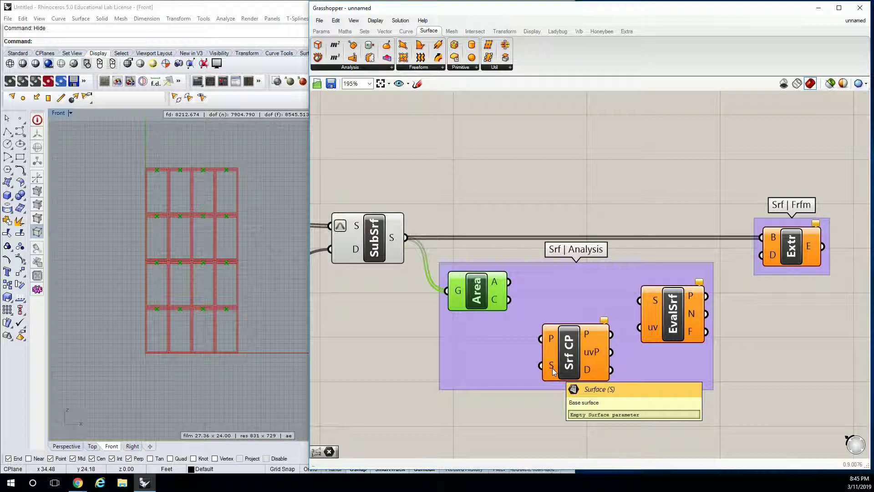
scroll(213, 197, "up", 5)
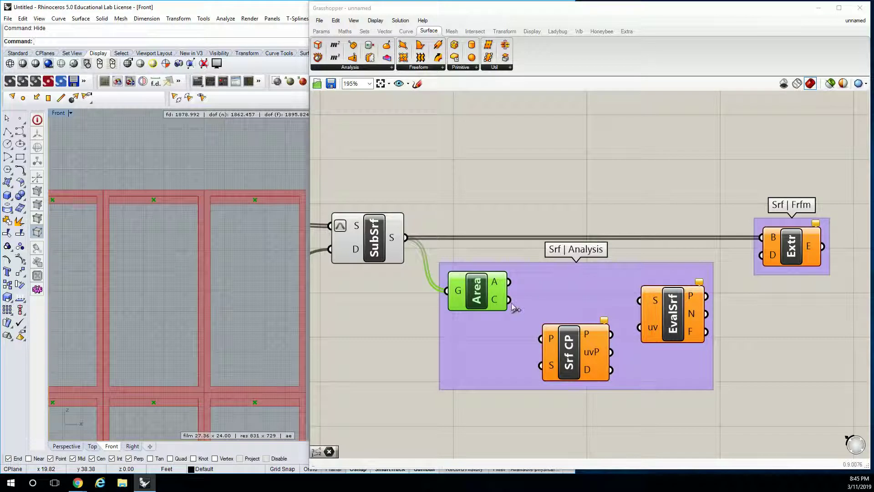
left_click_drag(509, 300, 543, 341)
- Wire SubSrf surfaces into Srf CP's surface input and rearrange Area, Srf CP, EvalSrf and Extr
mouse_move(551, 341)
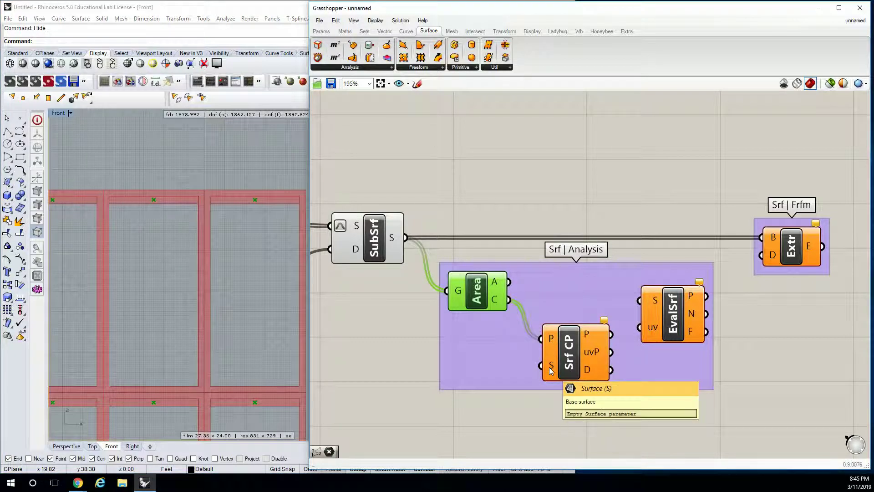
left_click_drag(406, 237, 542, 366)
left_click_drag(479, 292, 482, 361)
left_click_drag(553, 352, 560, 289)
left_click_drag(471, 362, 498, 346)
left_click_drag(580, 307, 602, 304)
right_click_drag(606, 304, 581, 318)
left_click_drag(582, 300, 582, 316)
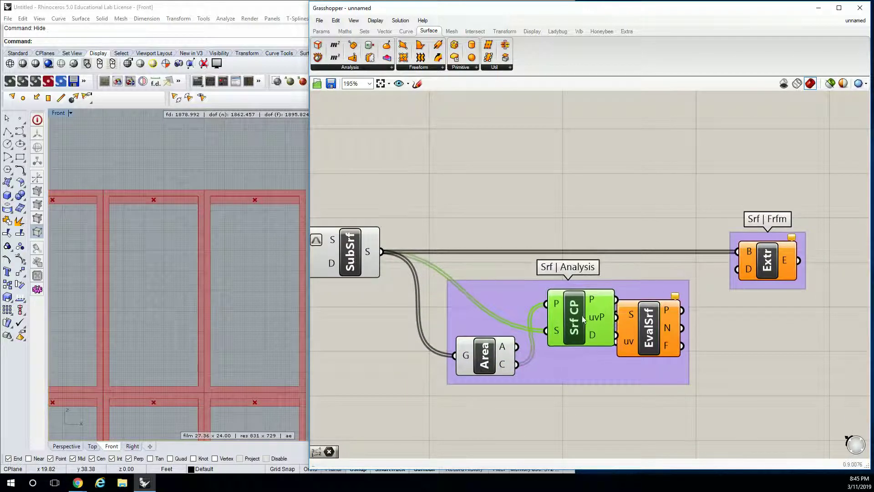
left_click_drag(642, 337, 678, 331)
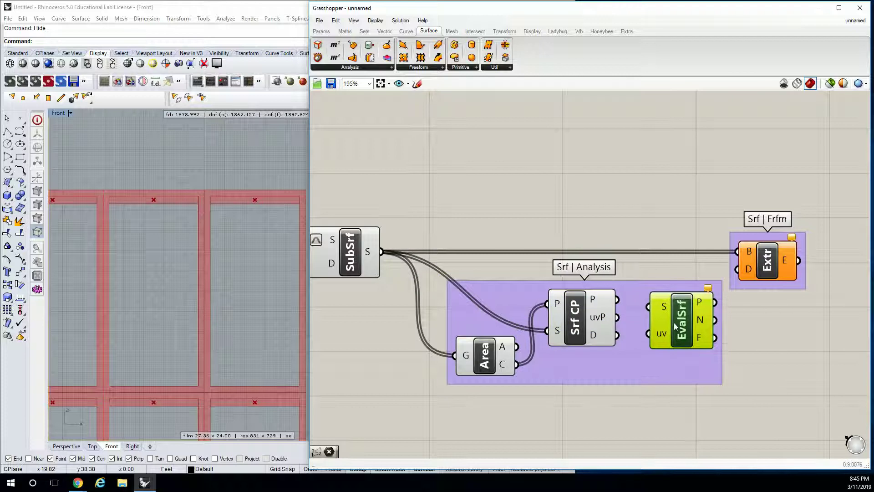
left_click_drag(779, 258, 777, 183)
left_click_drag(685, 321, 690, 272)
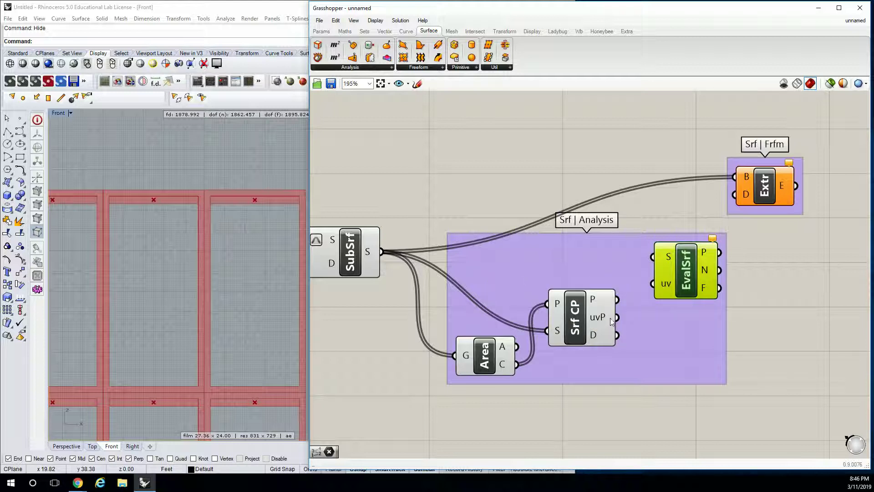
- Wire Srf CP's uv parameters and the SubSrf surfaces into EvalSrf, confirming 16 normals of {0,-1,0}
mouse_move(612, 321)
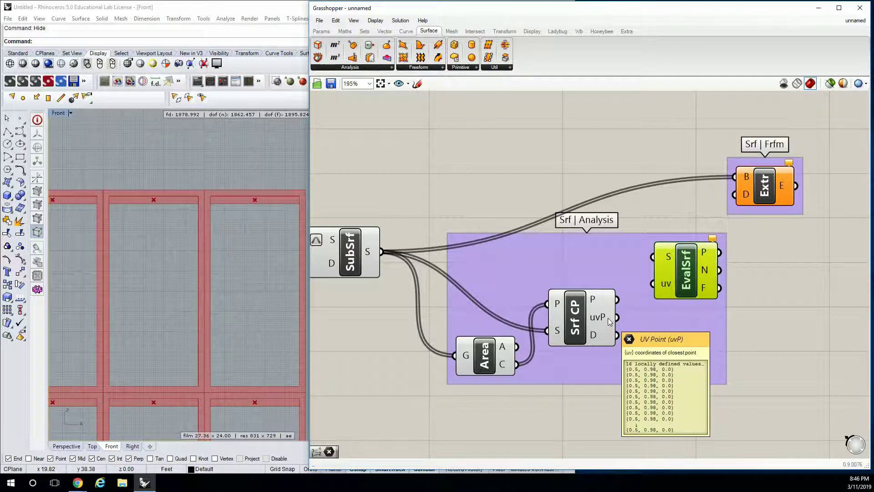
left_click_drag(612, 321, 665, 283)
mouse_move(666, 283)
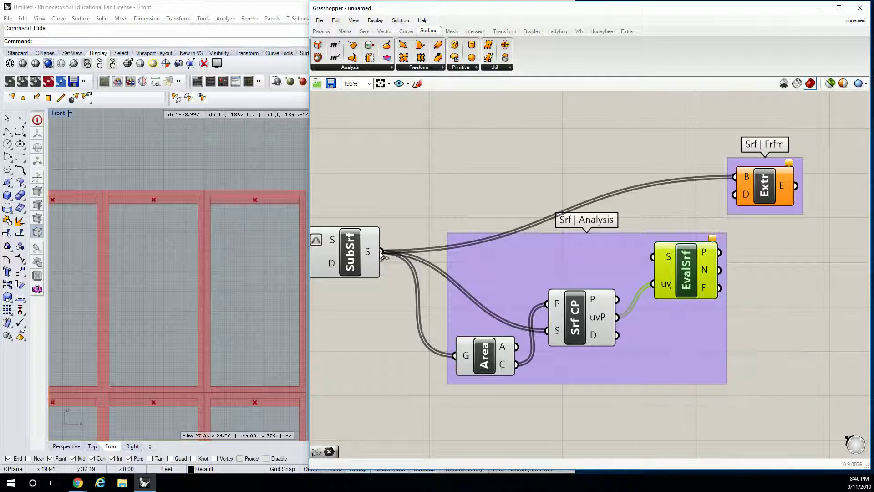
left_click_drag(385, 254, 687, 266)
mouse_move(668, 251)
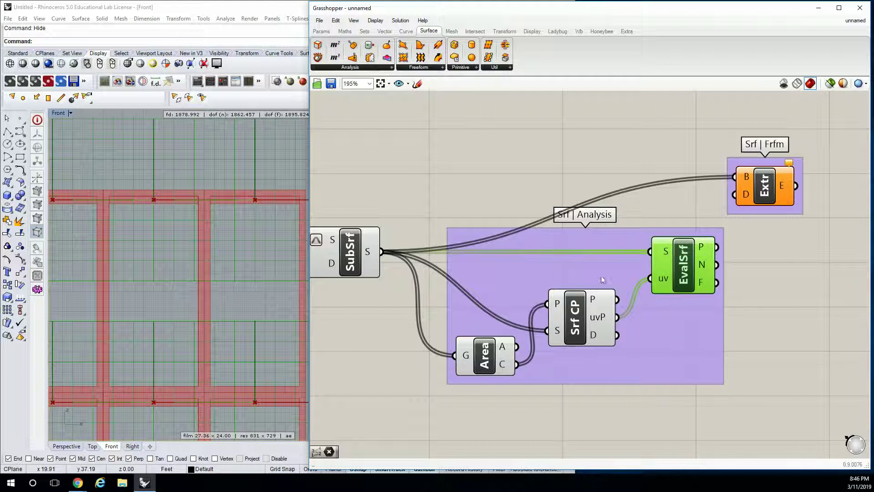
left_click_drag(771, 191, 798, 177)
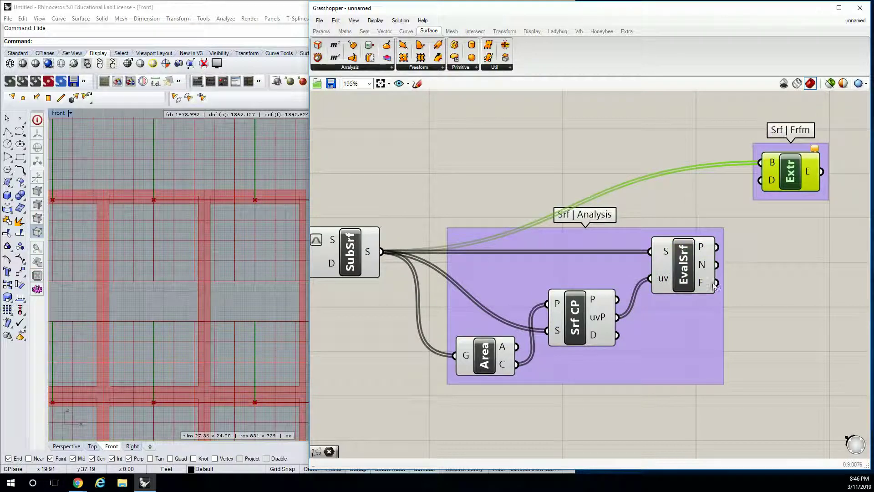
mouse_move(713, 268)
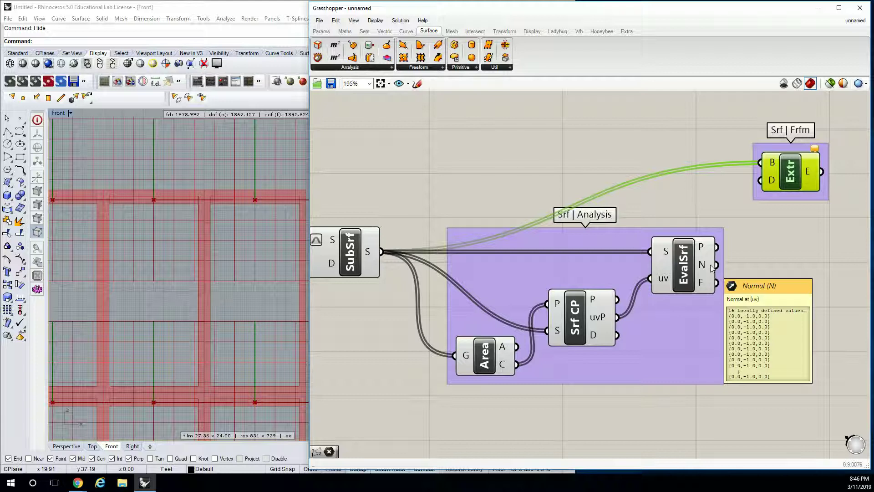
scroll(240, 239, "down", 5)
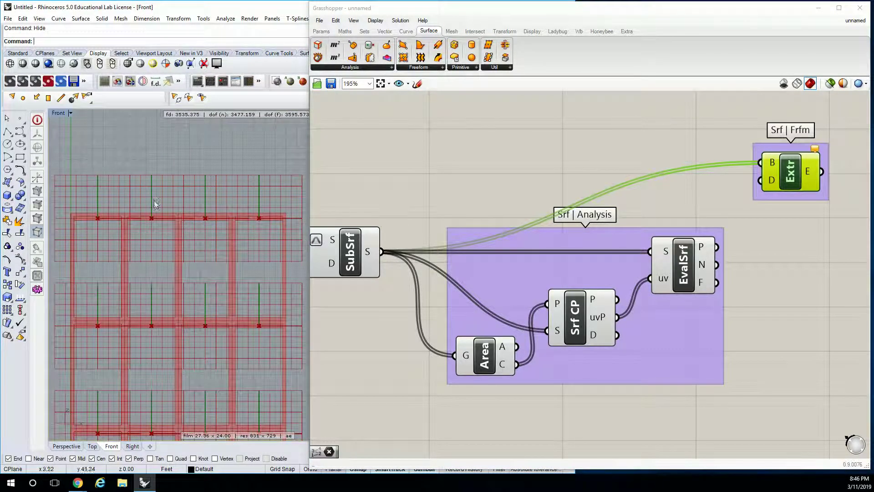
scroll(130, 343, "down", 2)
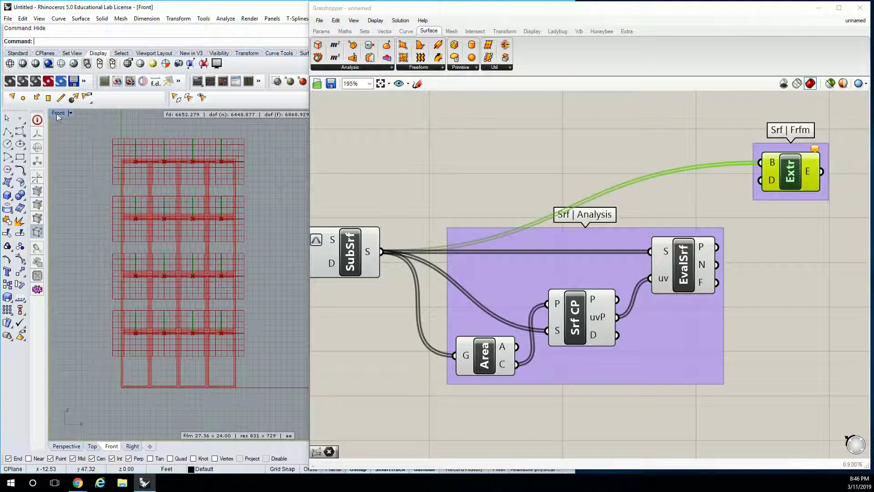
right_click_drag(551, 223, 498, 238)
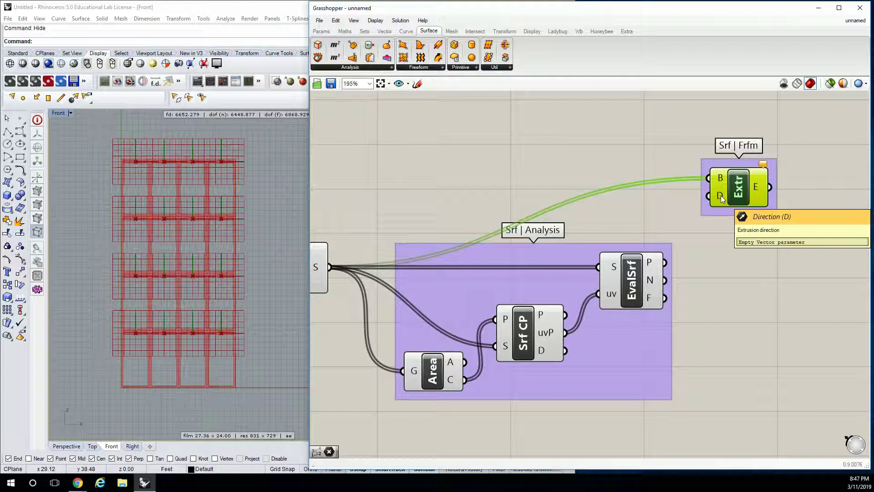
- Place an Amplitude component from the Vector tab on the canvas
left_click(385, 31)
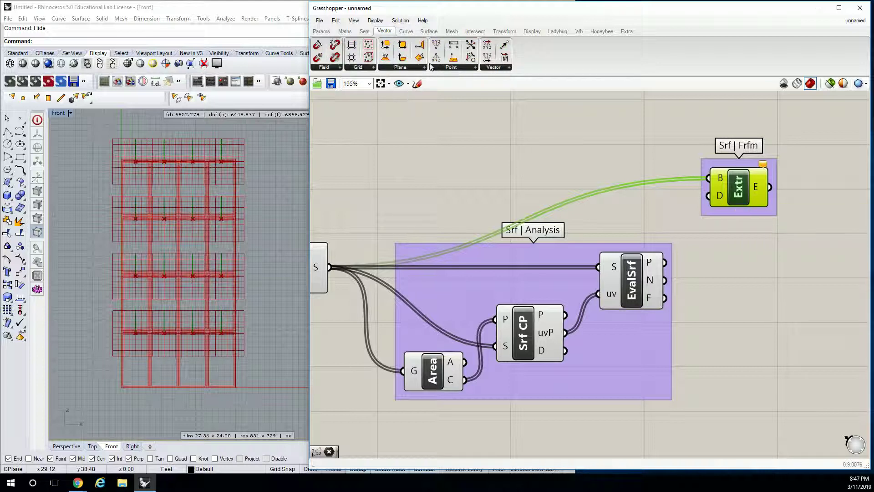
left_click(499, 68)
left_click(524, 159)
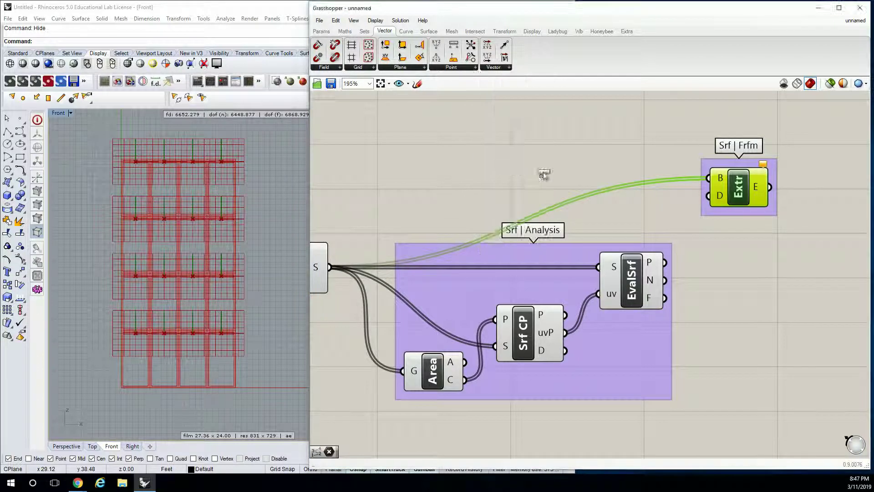
left_click(753, 244)
right_click_drag(755, 255, 628, 254)
left_click_drag(614, 187, 713, 160)
left_click(637, 247)
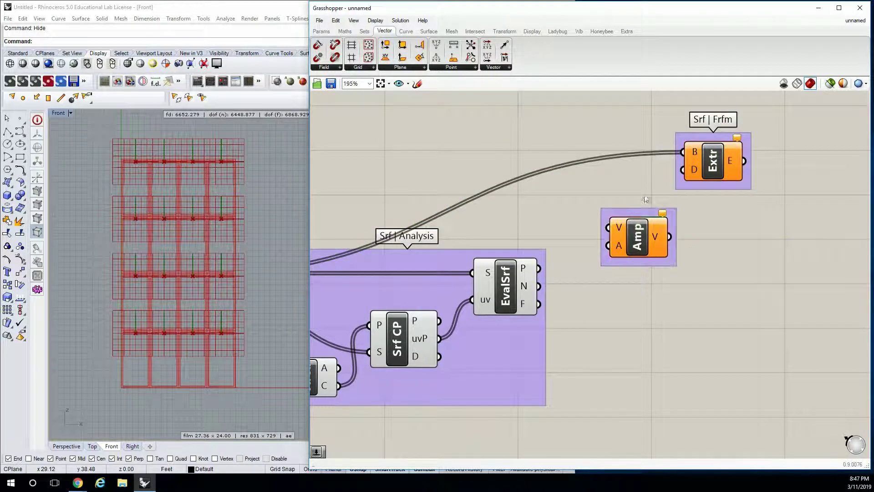
- Name the Amplitude's group 'Vector | Vector' and wire EvalSrf's normals into its V input
right_click(640, 212)
type("Vecto")
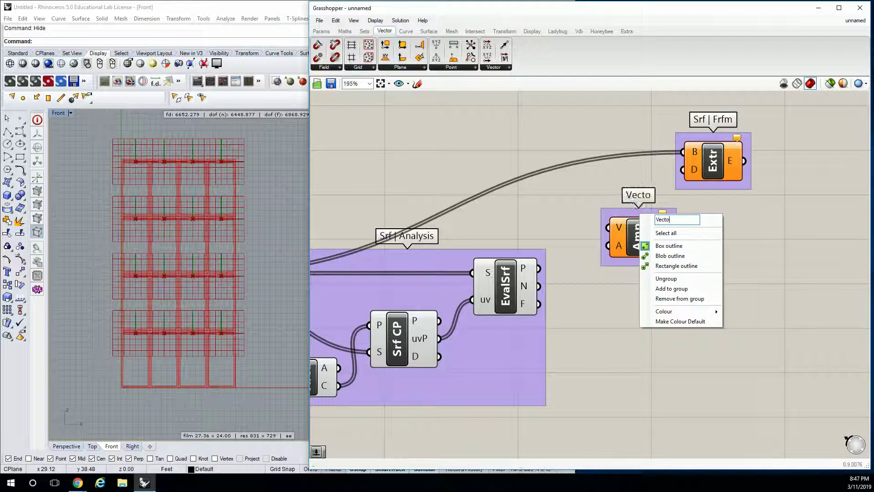
type("r | Vect")
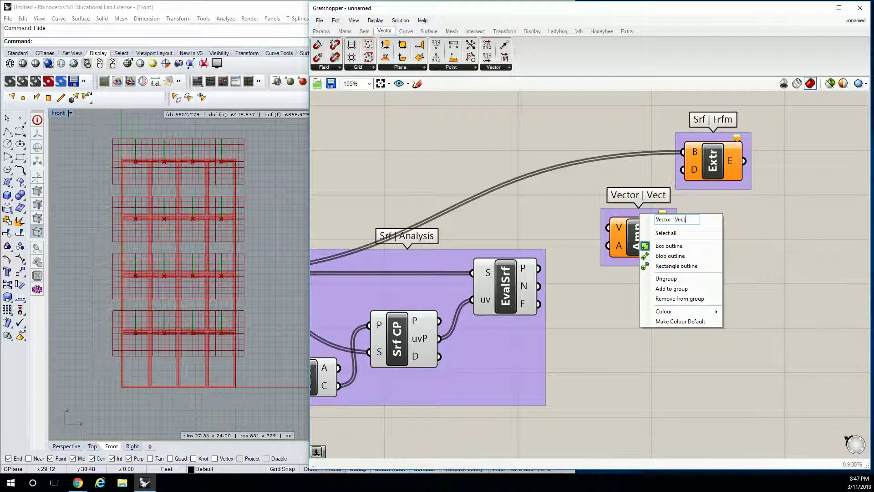
type("or")
key("Return")
left_click_drag(639, 250, 633, 258)
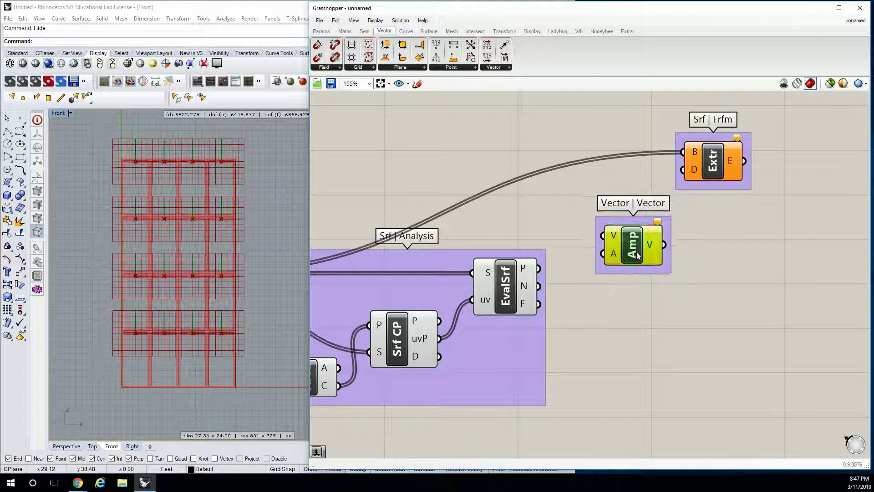
left_click_drag(539, 286, 603, 235)
right_click_drag(531, 265, 634, 266)
scroll(634, 267, "down", 3)
left_click_drag(692, 249, 732, 279)
- Create a 0<5 number slider for the amplitude and feed the scaled normals into Extrude's direction
left_click(679, 301)
double_click(678, 301)
type("0<5.0")
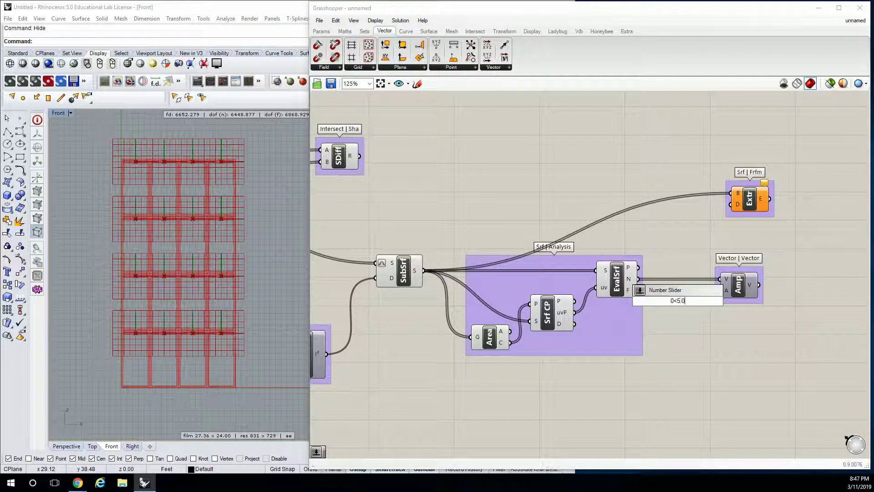
key("Return")
left_click_drag(678, 301, 720, 290)
left_click_drag(757, 196, 814, 231)
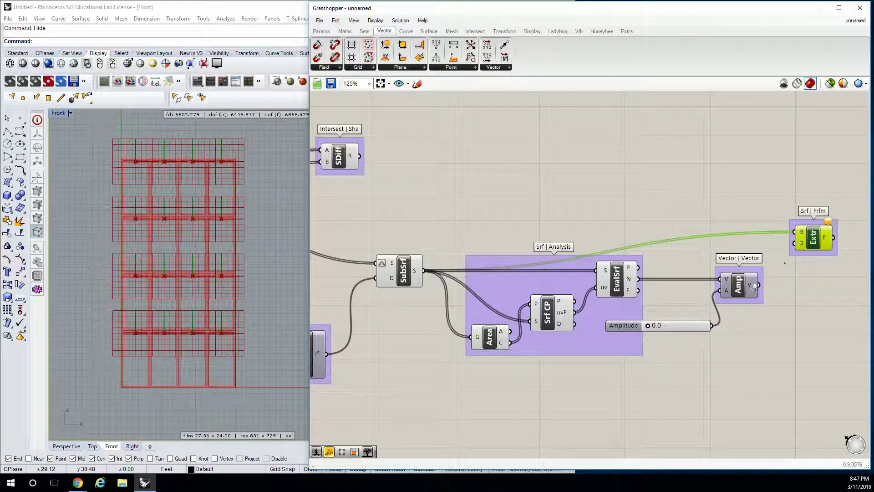
left_click_drag(758, 285, 795, 243)
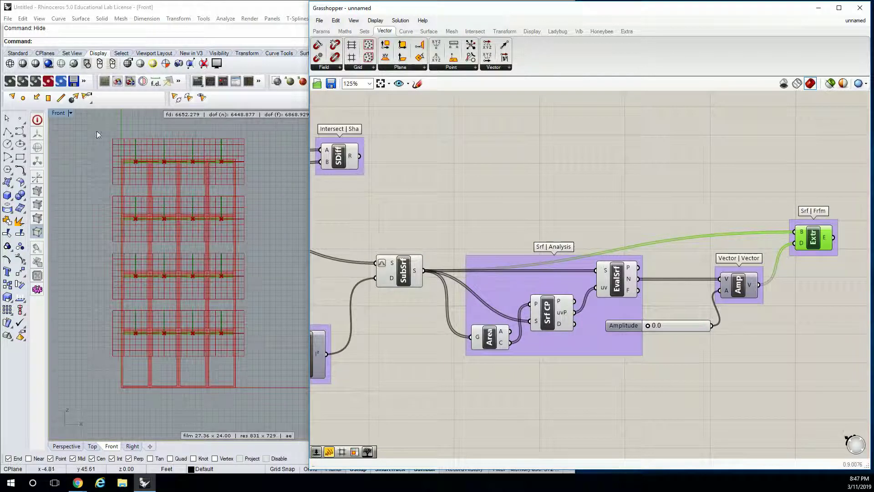
- Enlarge the Perspective view and raise the amplitude slider to 5.0 to grow the fins
double_click(58, 113)
double_click(256, 113)
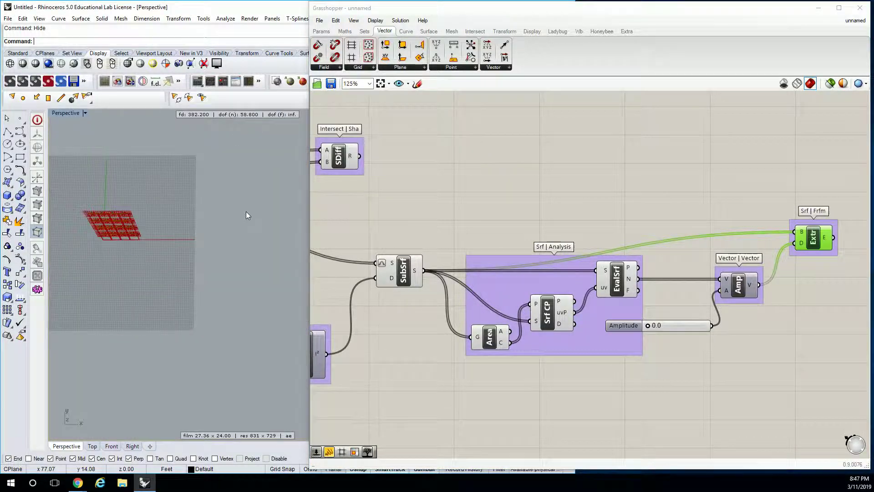
right_click_drag(191, 150, 219, 222)
scroll(215, 224, "up", 3)
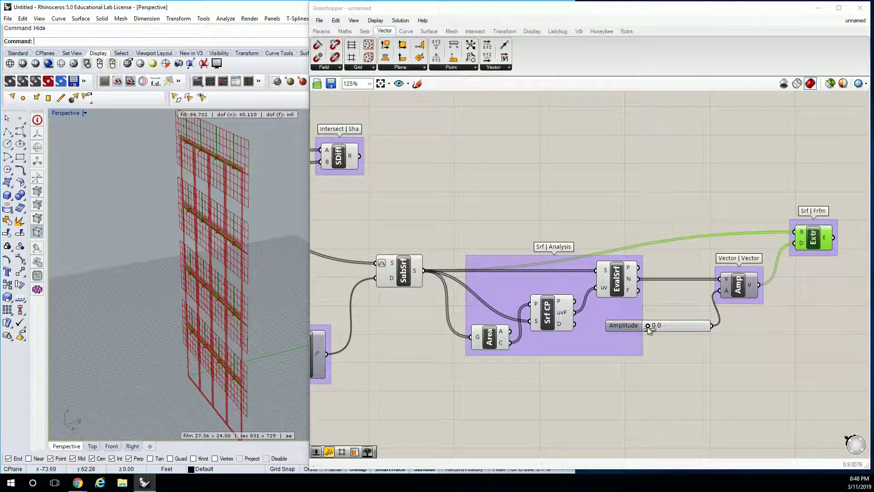
left_click_drag(648, 326, 706, 326)
right_click_drag(226, 319, 282, 272)
left_click(365, 214)
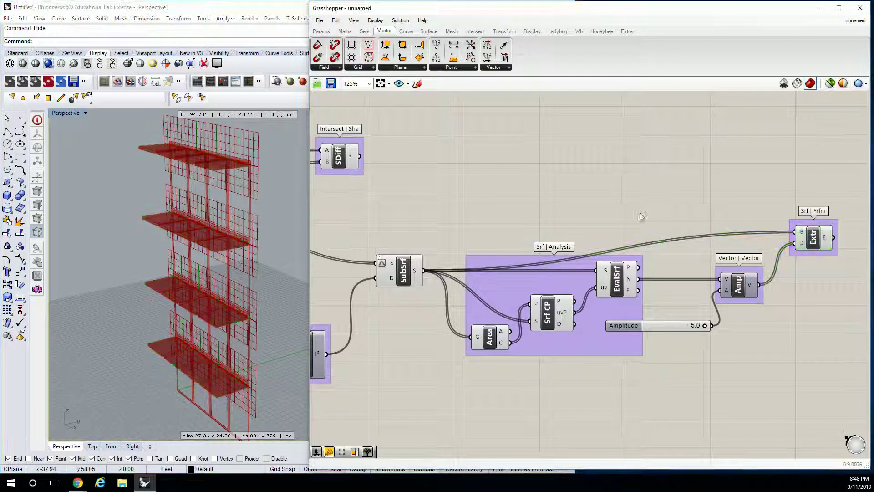
- Turn off previews of SubSrf, Srf CP, Area and EvalSrf, and lower the amplitude to 4.8
left_click_drag(365, 214, 640, 364)
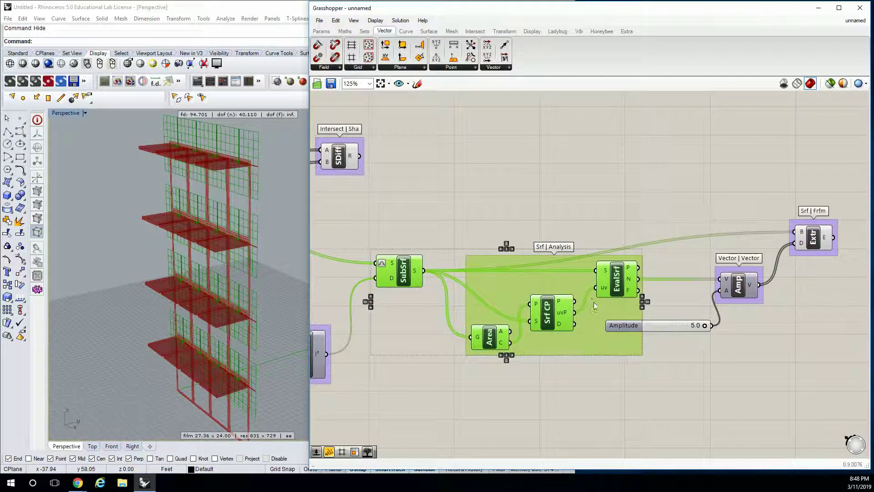
middle_click(603, 274)
left_click(626, 253)
right_click_drag(283, 228, 229, 223)
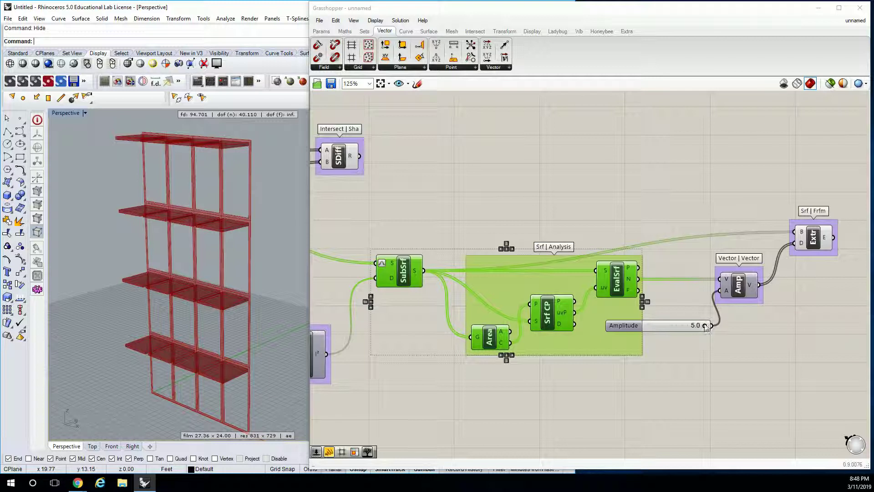
mouse_move(704, 325)
left_mouse_down()
mouse_move(655, 323)
mouse_move(703, 326)
left_mouse_up()
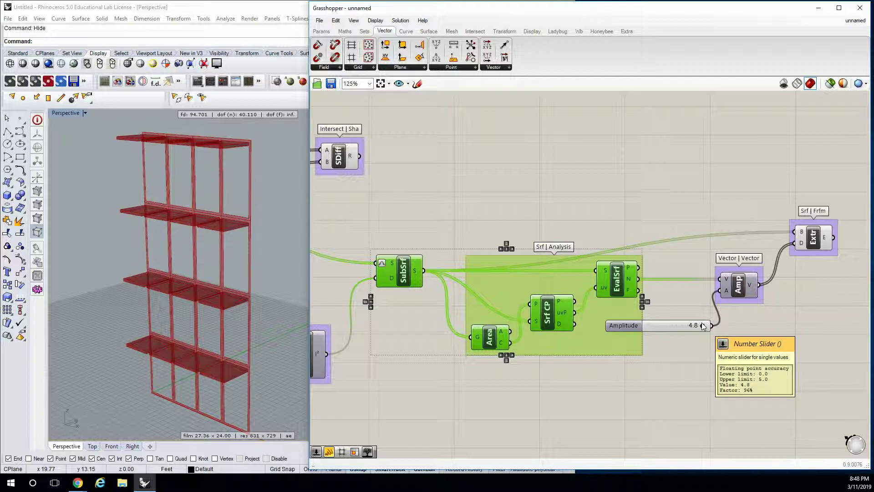
left_click(565, 196)
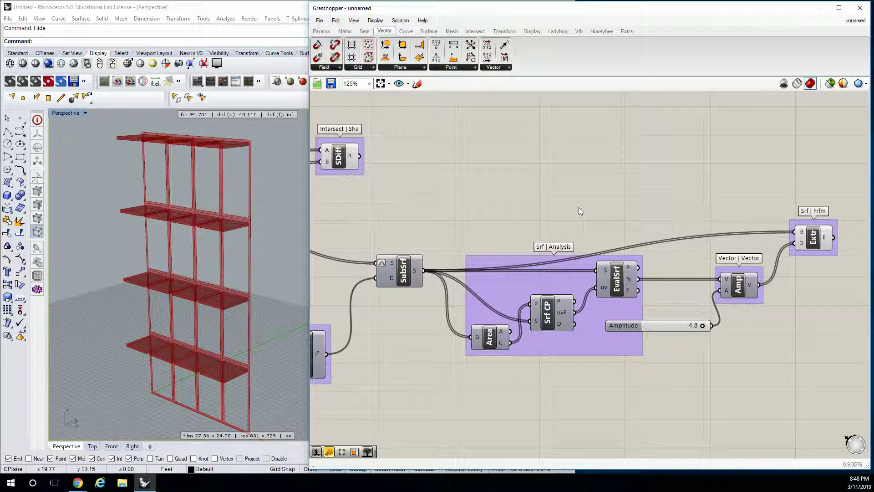
left_click(234, 155)
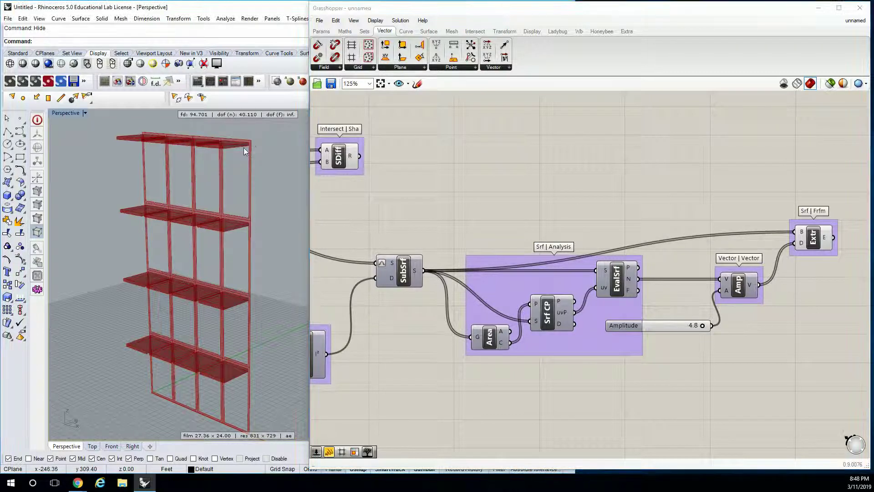
left_click(442, 186)
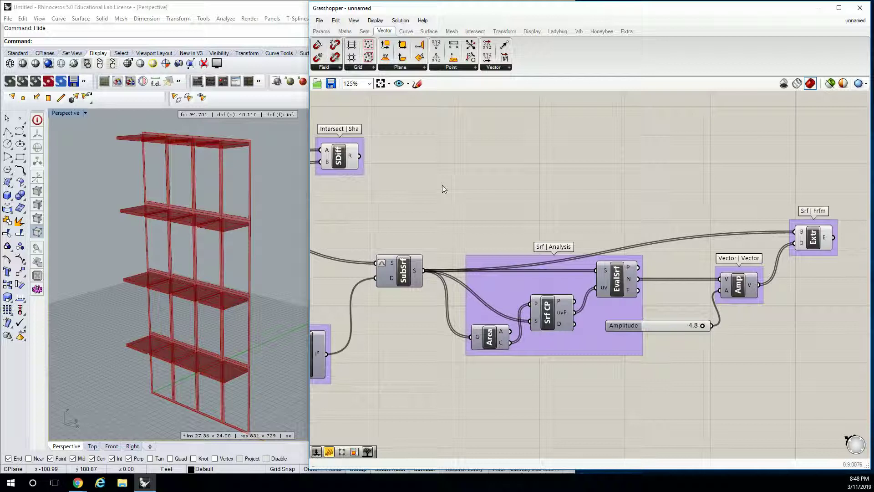
right_click_drag(510, 211, 558, 206)
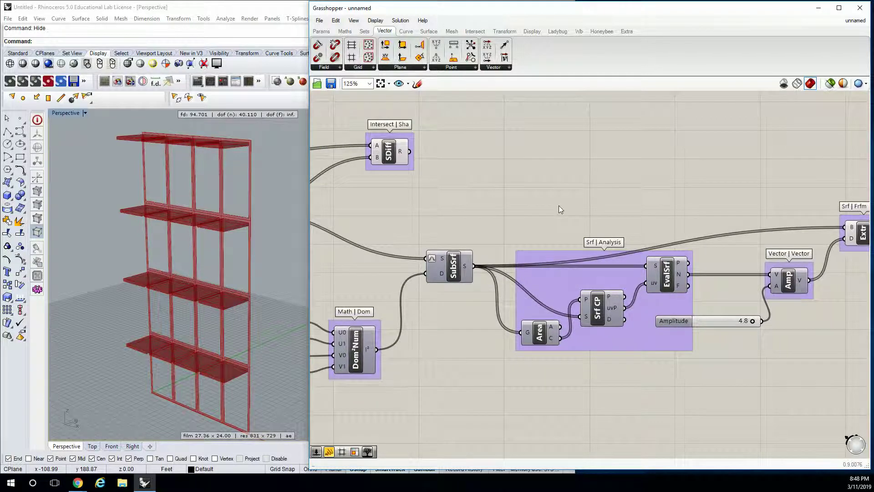